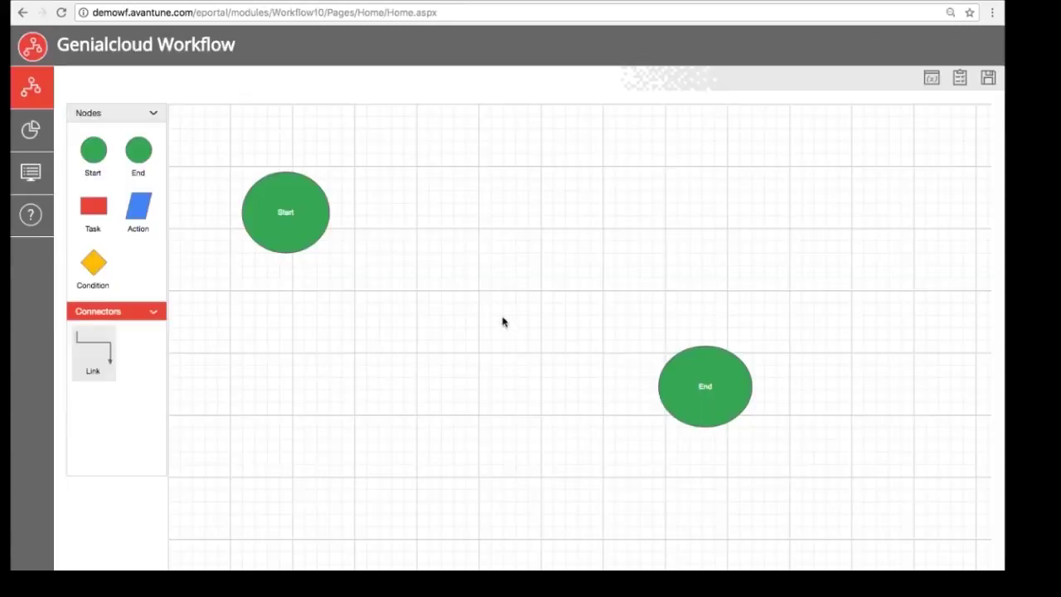
# Add a Task node between Start and End and an Action node in the upper part of the workflow canvas
pyautogui.moveTo(94, 209); pyautogui.dragTo(476, 440)
pyautogui.moveTo(138, 208); pyautogui.dragTo(611, 159)
pyautogui.moveTo(594, 199); pyautogui.dragTo(665, 228)
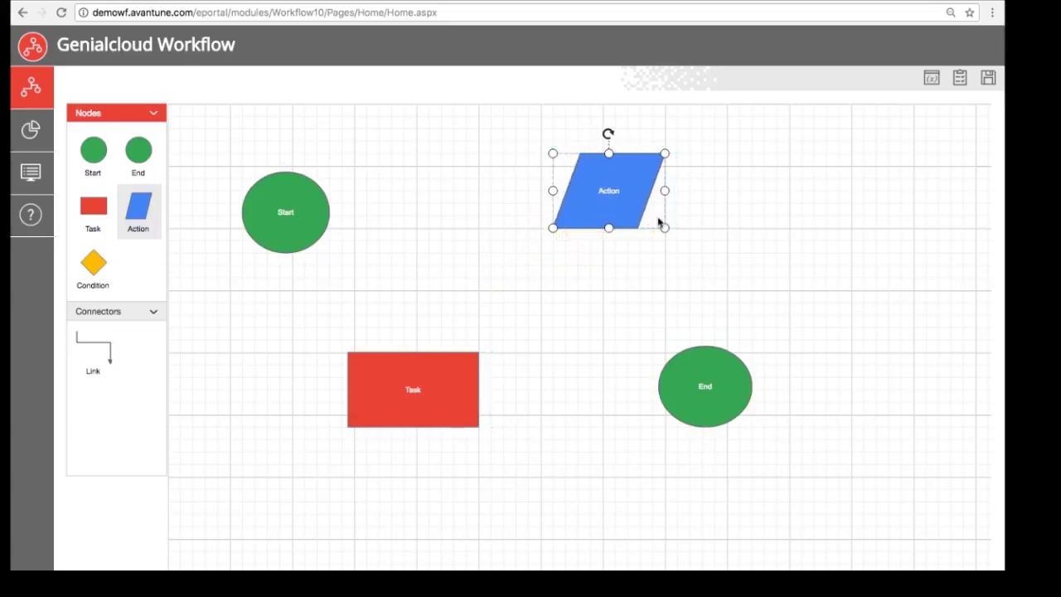
# Link the Start node to the Task node and add another link leading to the Action node
pyautogui.moveTo(93, 346); pyautogui.dragTo(404, 351)
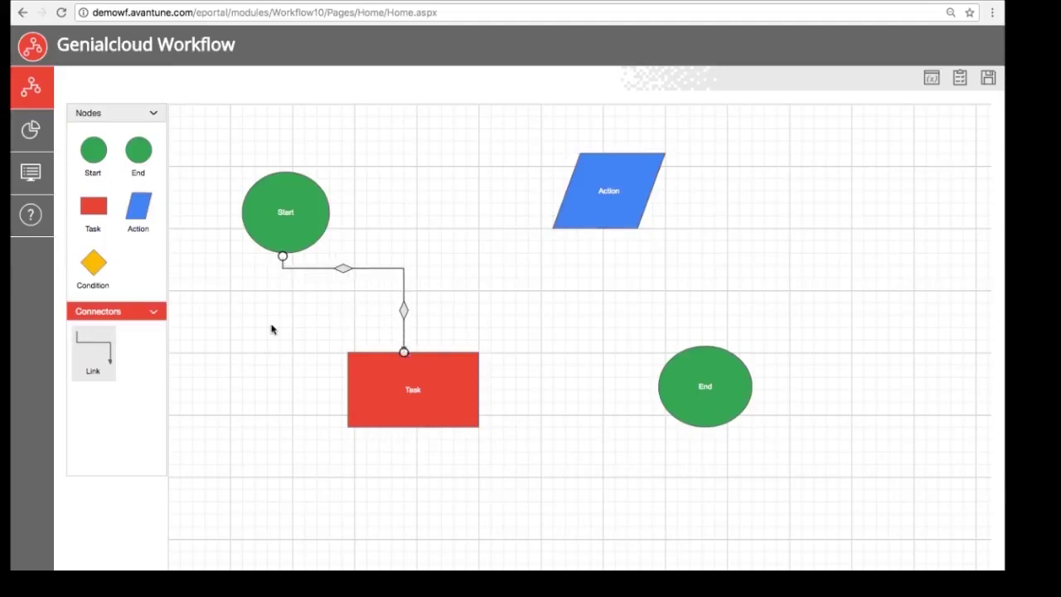
pyautogui.moveTo(100, 348); pyautogui.dragTo(566, 218)
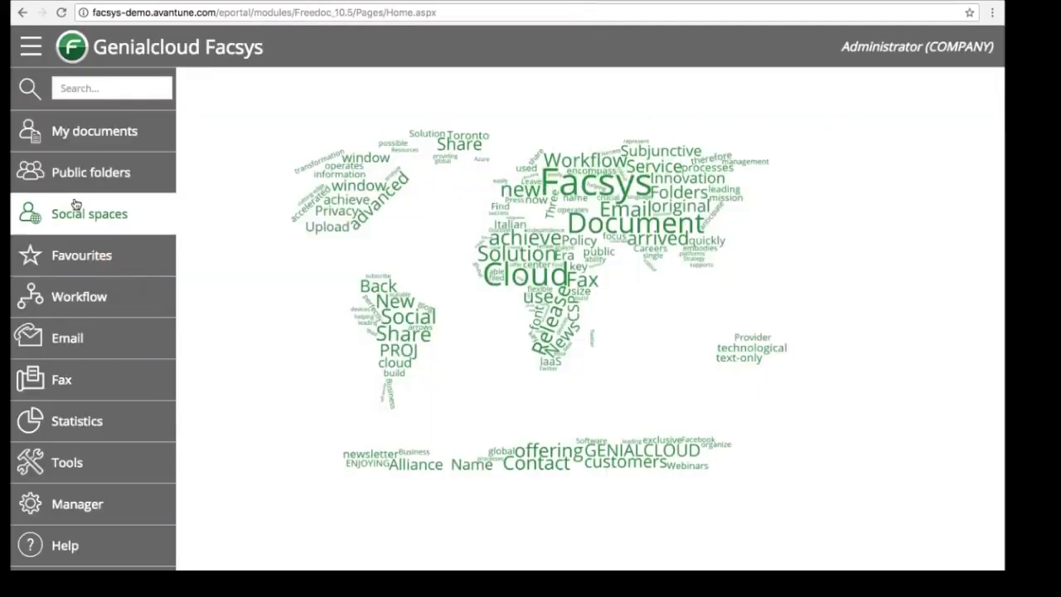
# In Genialcloud Facsys, upload Facsys 10 Brochure.docx as a new document with the Workflow Demo public folder as its path
pyautogui.click(79, 174)
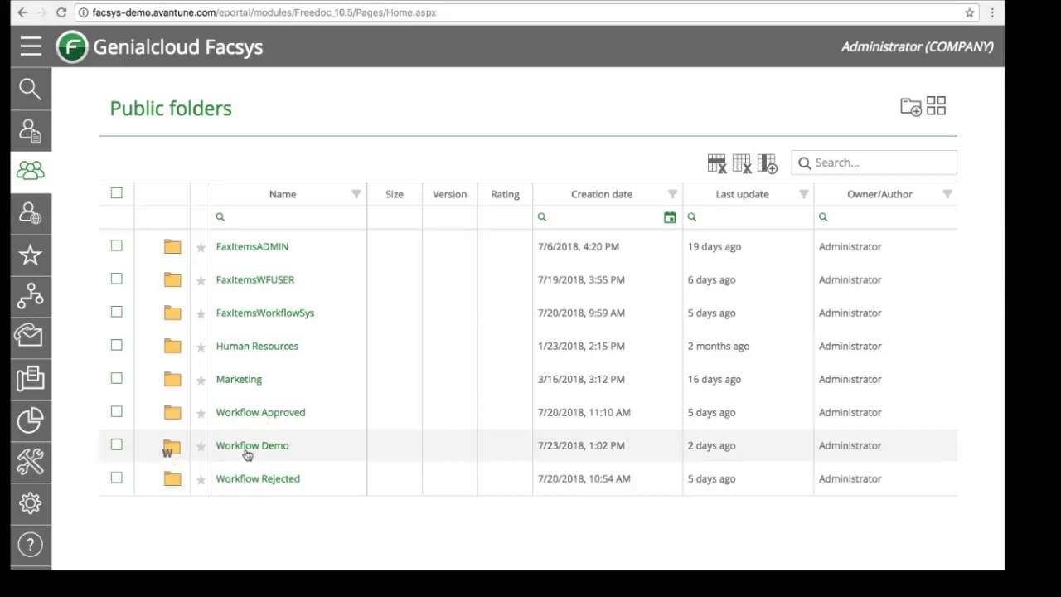
pyautogui.click(246, 451)
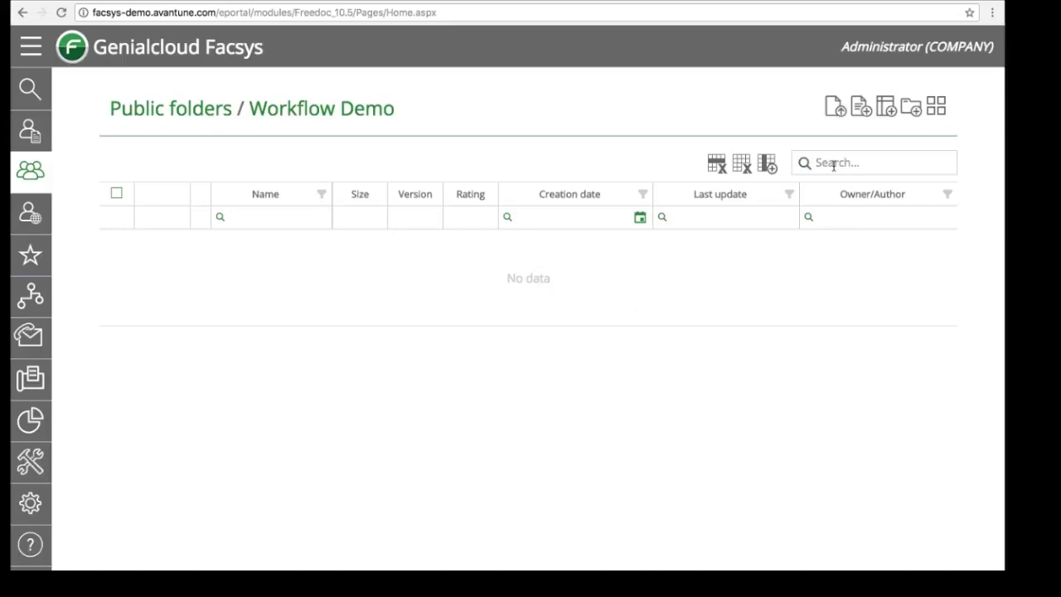
pyautogui.click(837, 108)
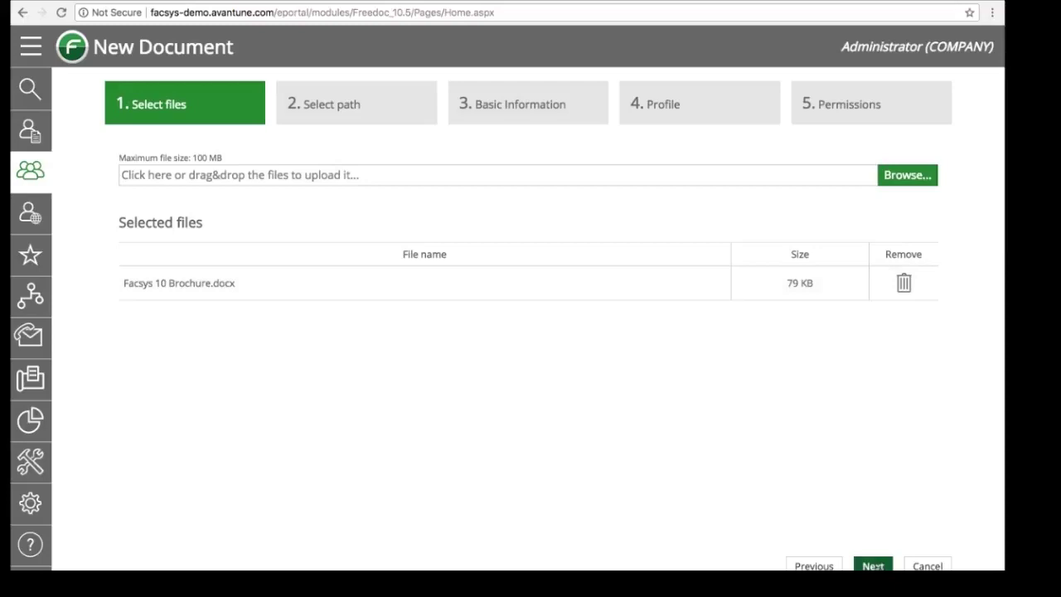
pyautogui.click(874, 566)
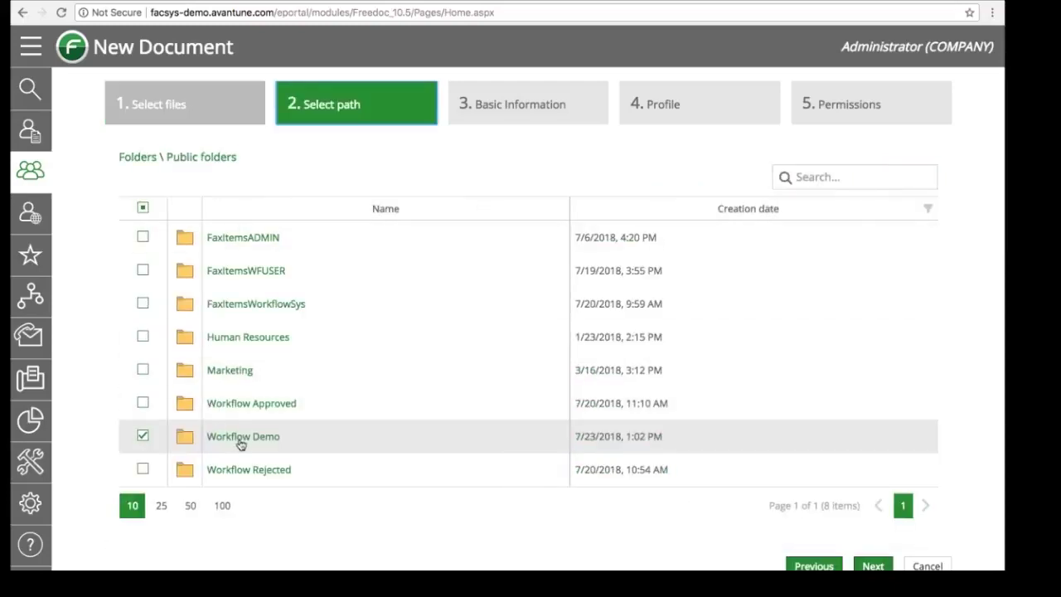
pyautogui.click(864, 567)
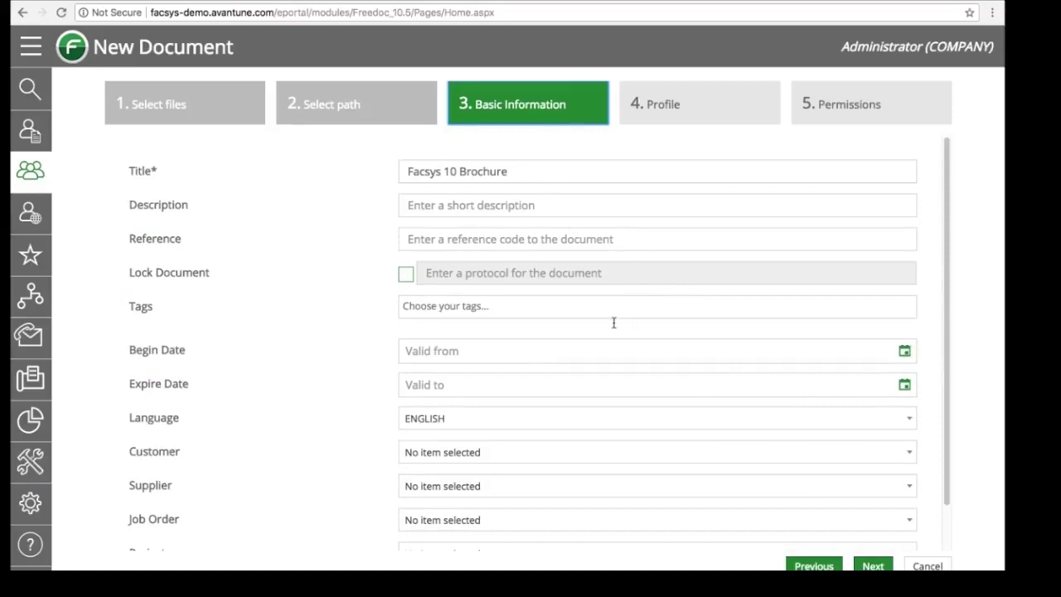
# Tag the new document with Credit Memos and Income Statement and continue to the profile settings
pyautogui.click(557, 306)
pyautogui.click(534, 412)
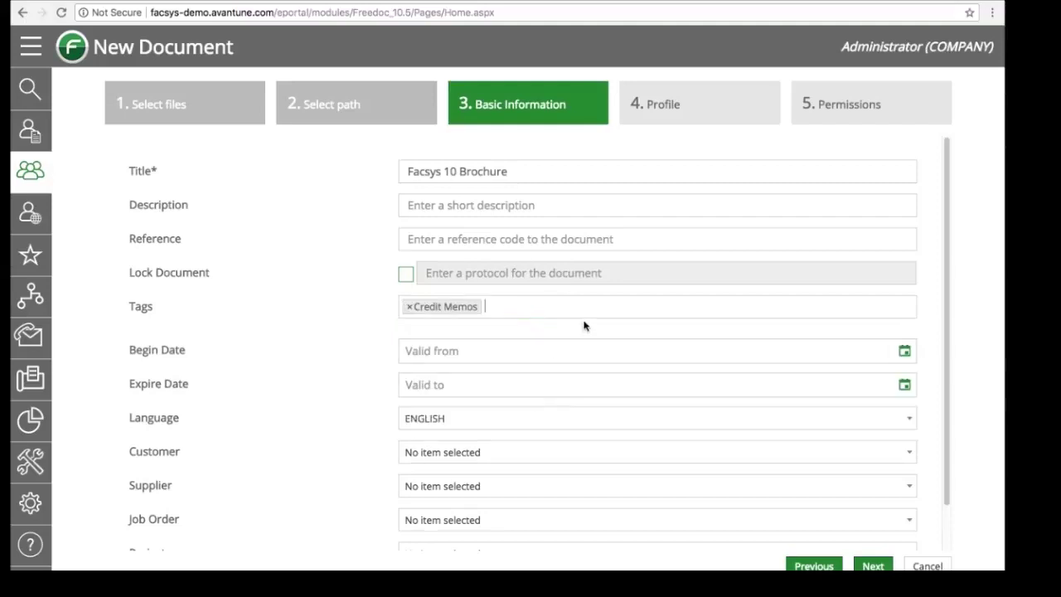
pyautogui.click(585, 310)
pyautogui.click(580, 431)
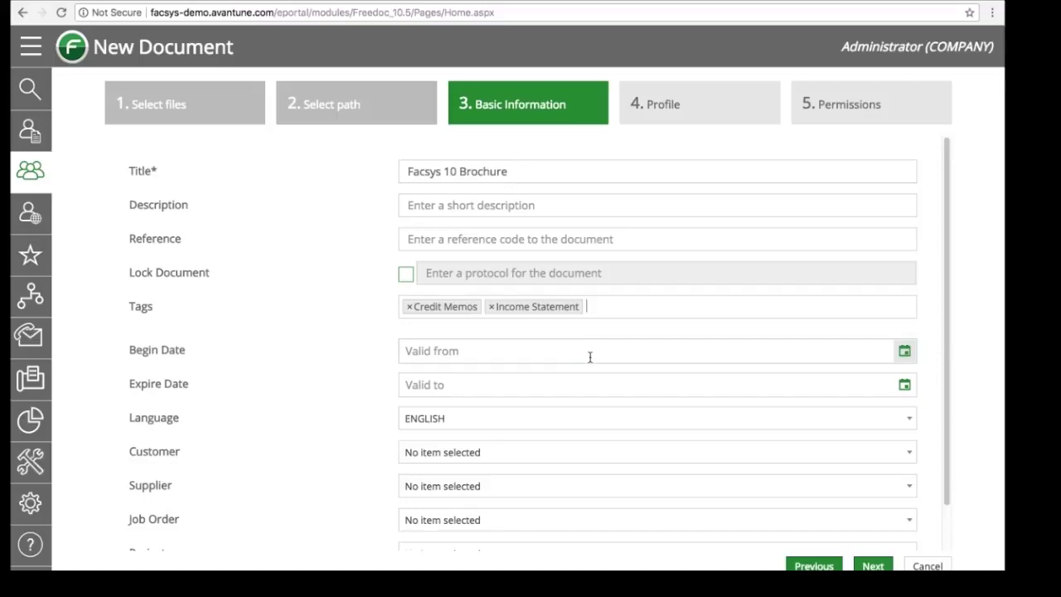
pyautogui.click(873, 567)
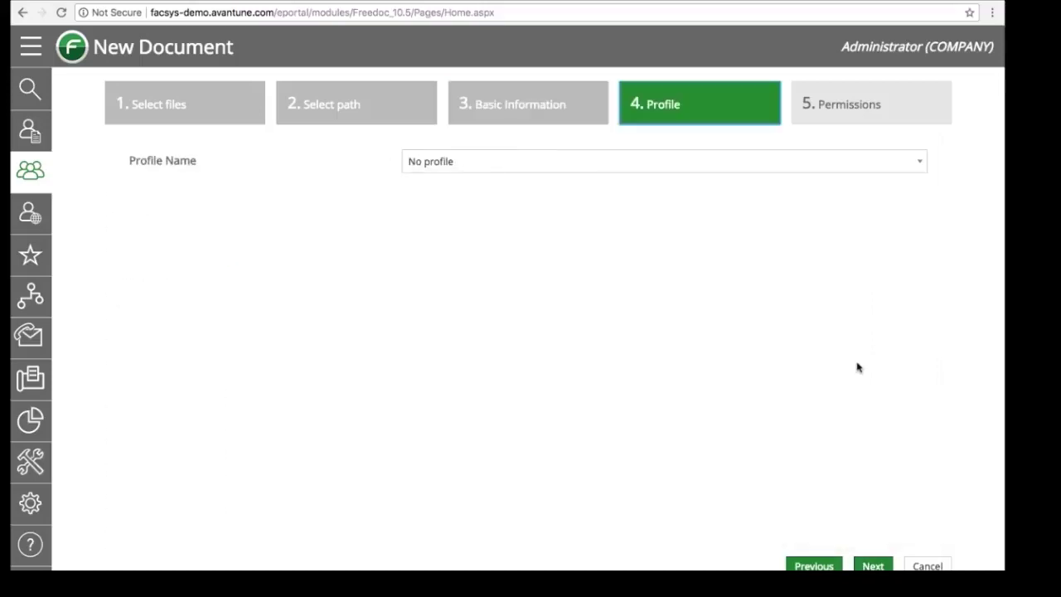
# Assign the Workflow Document Profile and publish the document with inherited folder permissions and the publish notification enabled
pyautogui.click(667, 169)
pyautogui.scroll(-3, 921, 274)
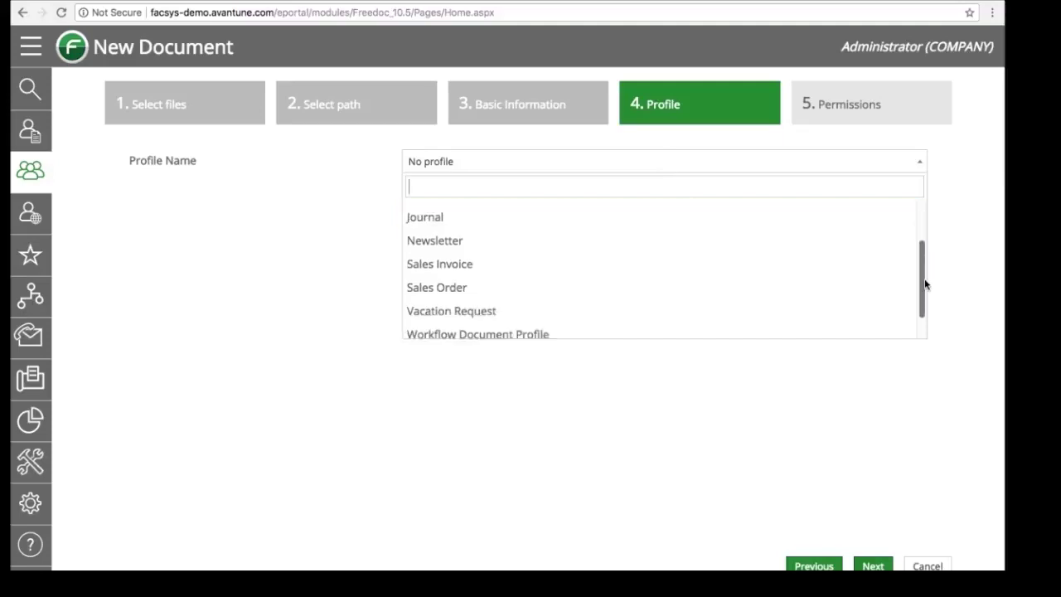
pyautogui.click(628, 304)
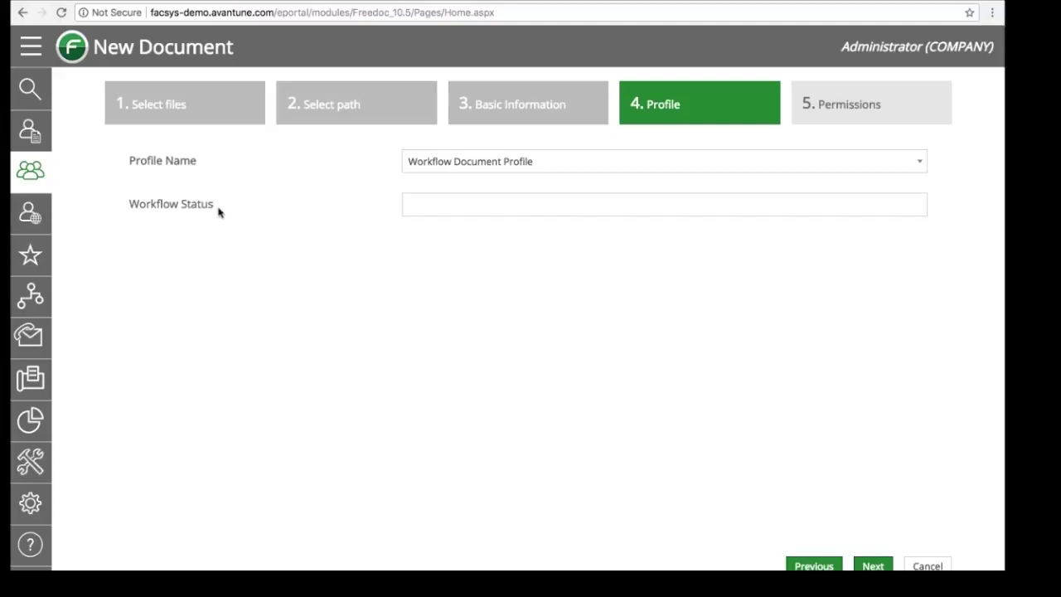
pyautogui.click(873, 566)
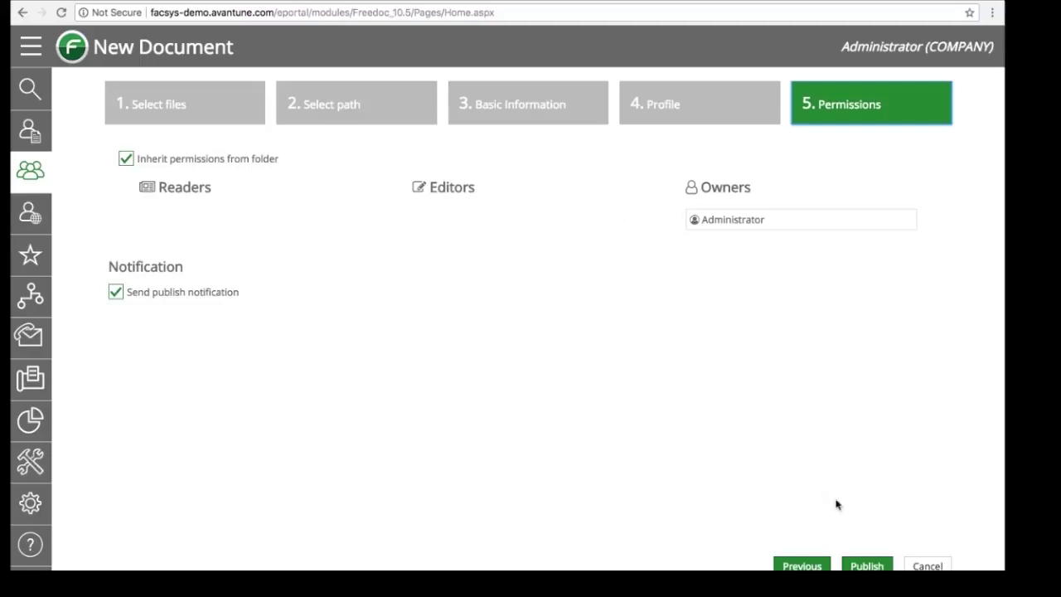
pyautogui.click(867, 568)
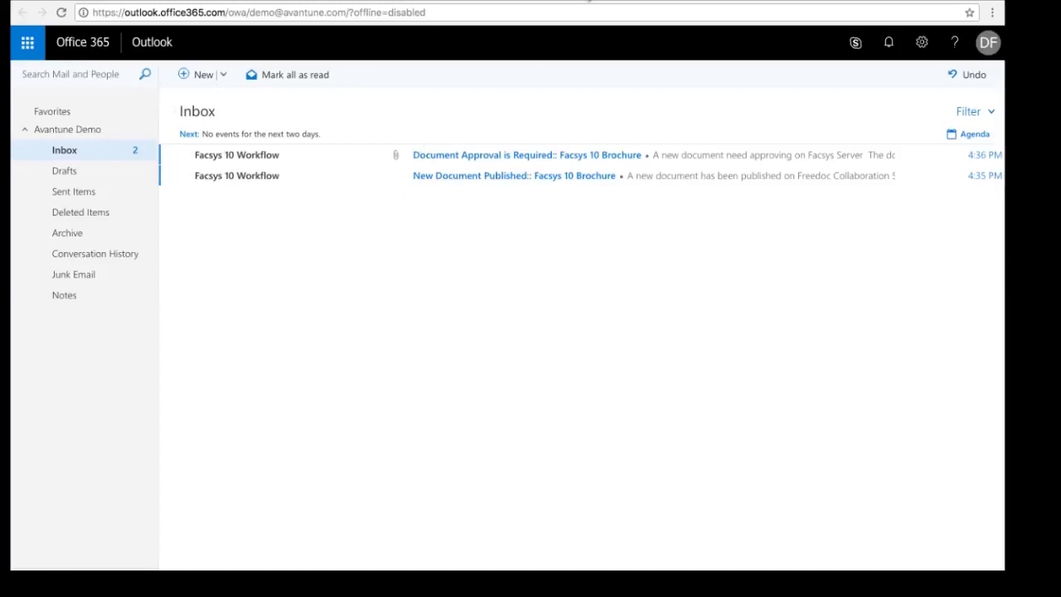
# Return to Facsys, view Facsys 10 Brochure from the Workflow Demo folder and approve it for the NAWFDemo workflow
pyautogui.click(590, 0)
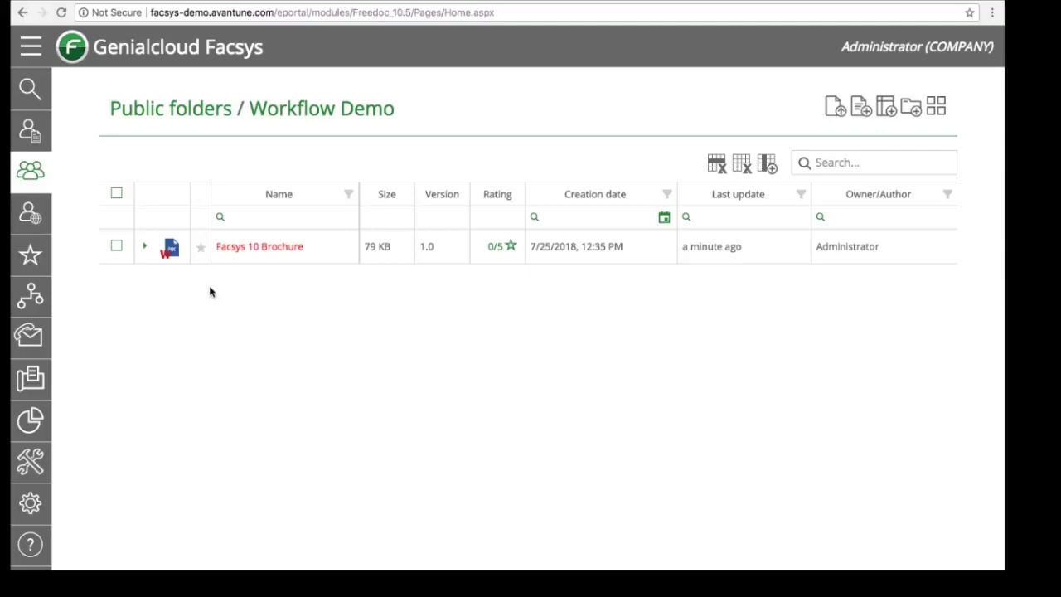
pyautogui.click(116, 245)
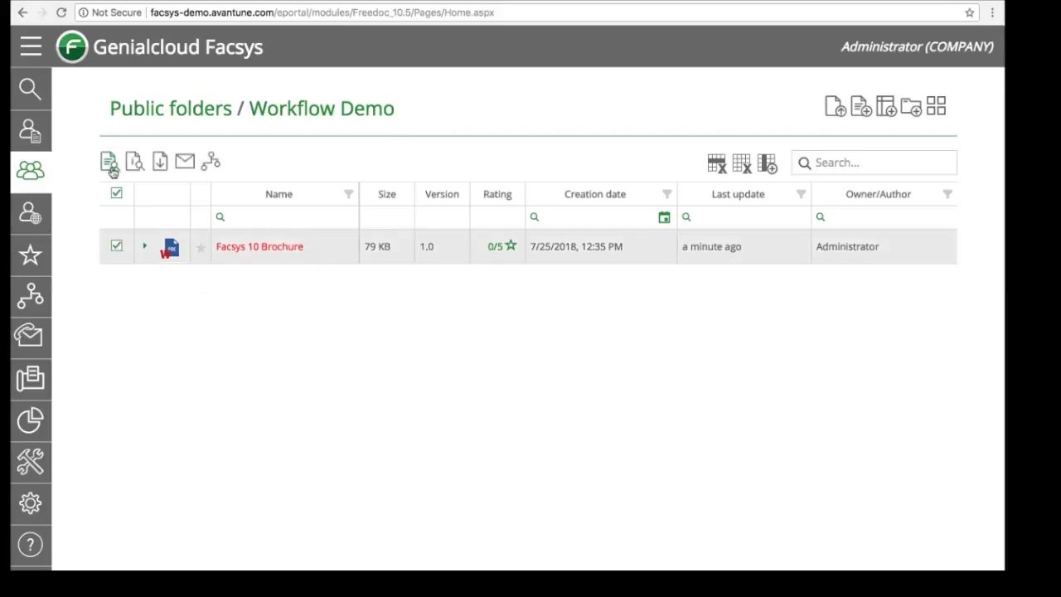
pyautogui.click(109, 162)
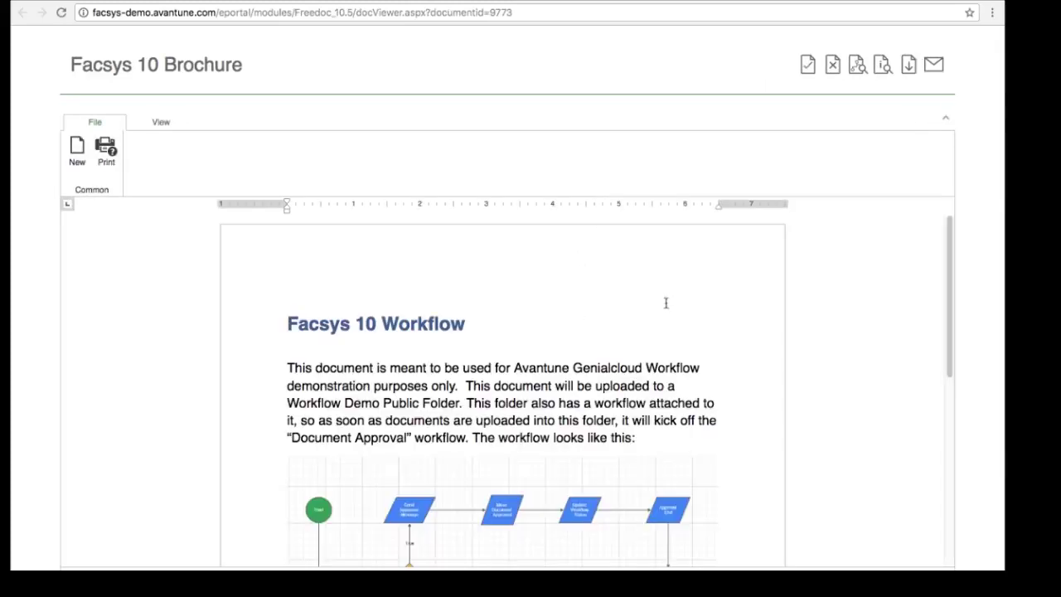
pyautogui.click(809, 67)
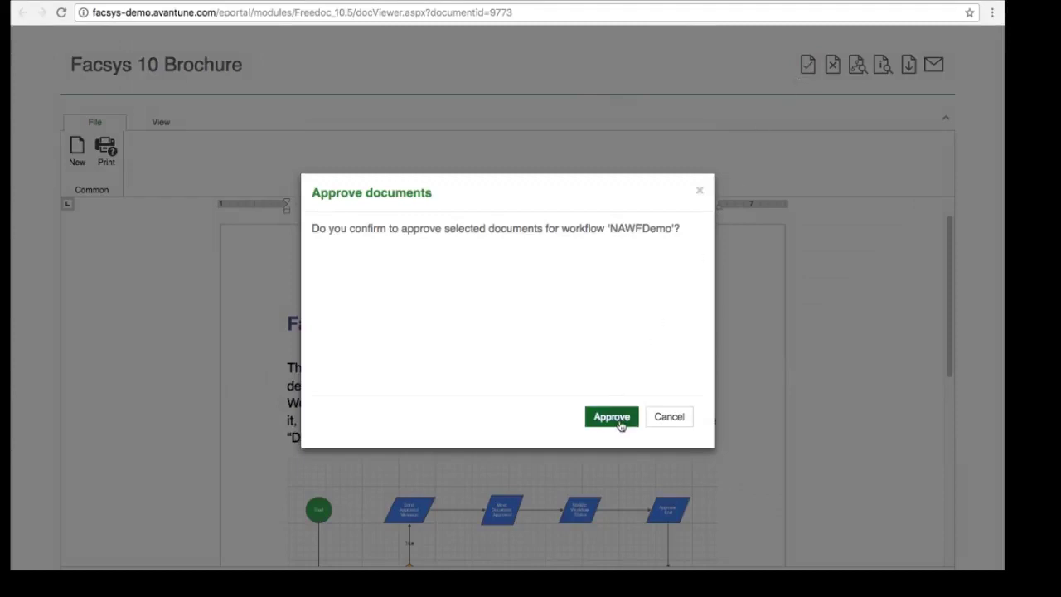
pyautogui.click(611, 426)
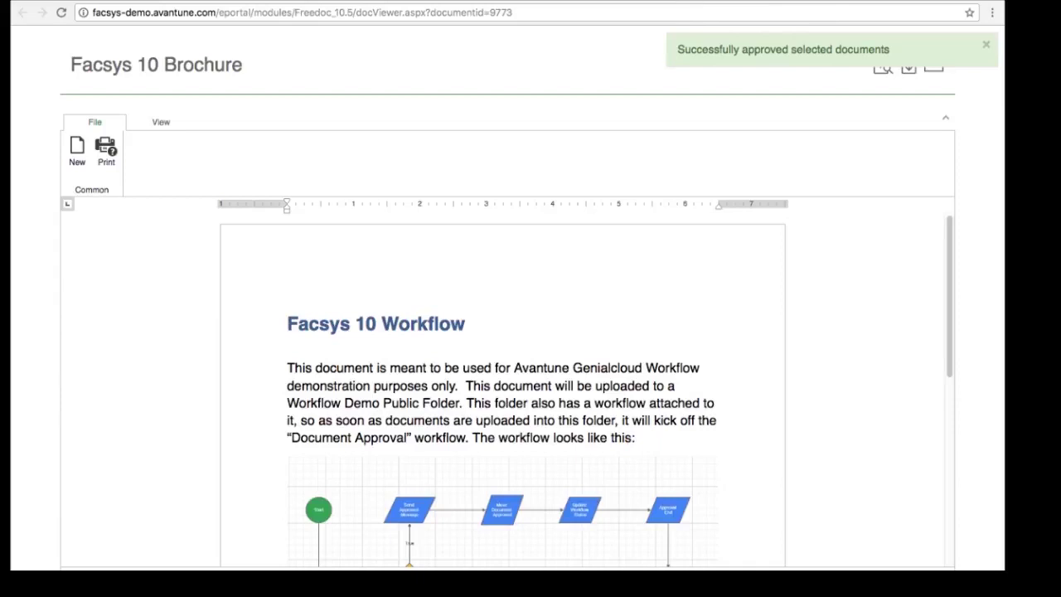
pyautogui.press('super+w')
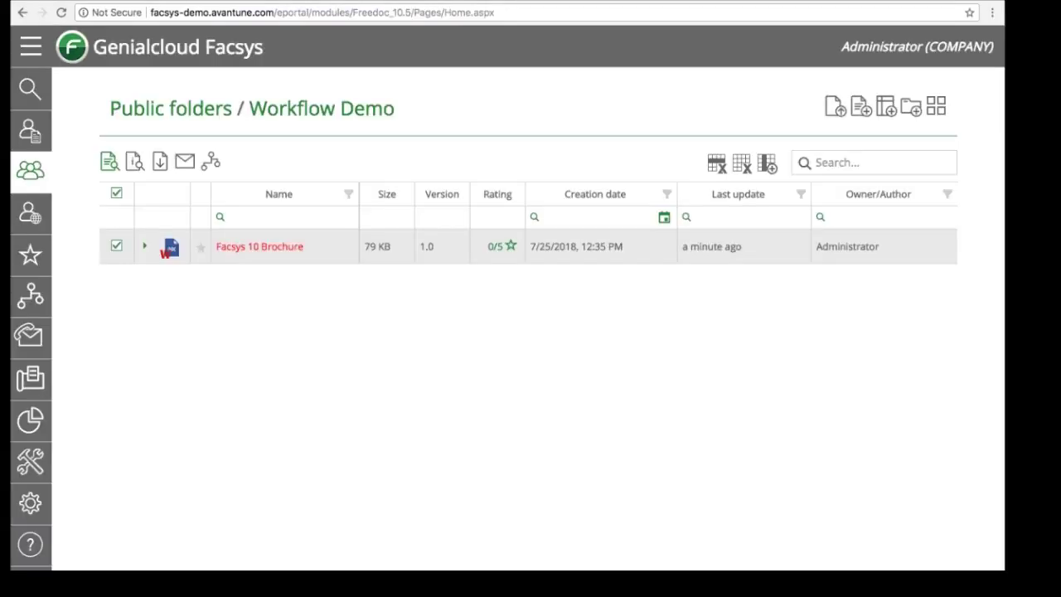
# Check the Outlook inbox for the document approval notification and return to Facsys
pyautogui.hotkey('ctrl', 'Tab')
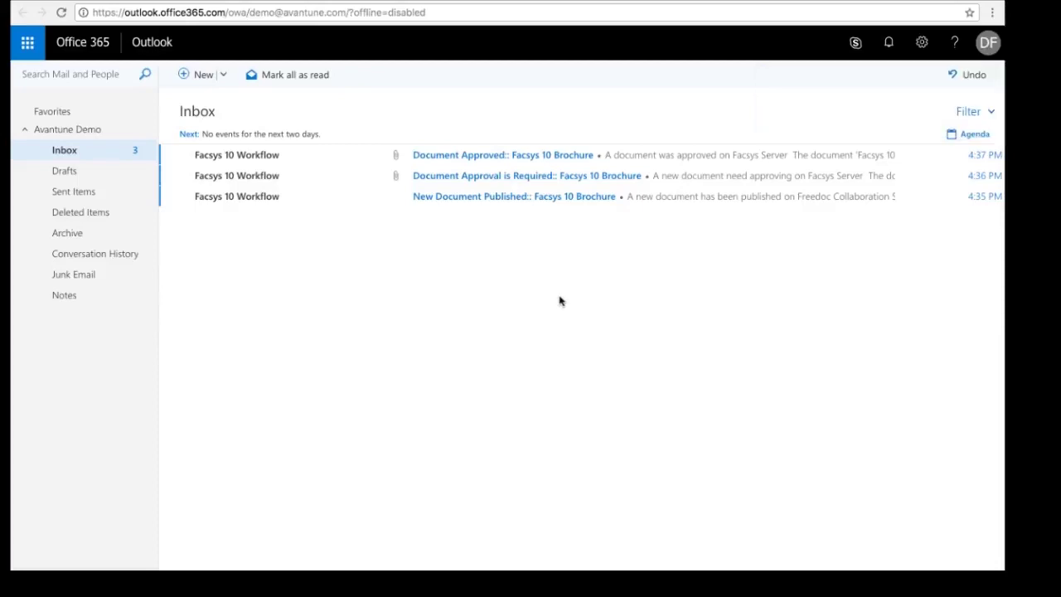
pyautogui.click(613, 0)
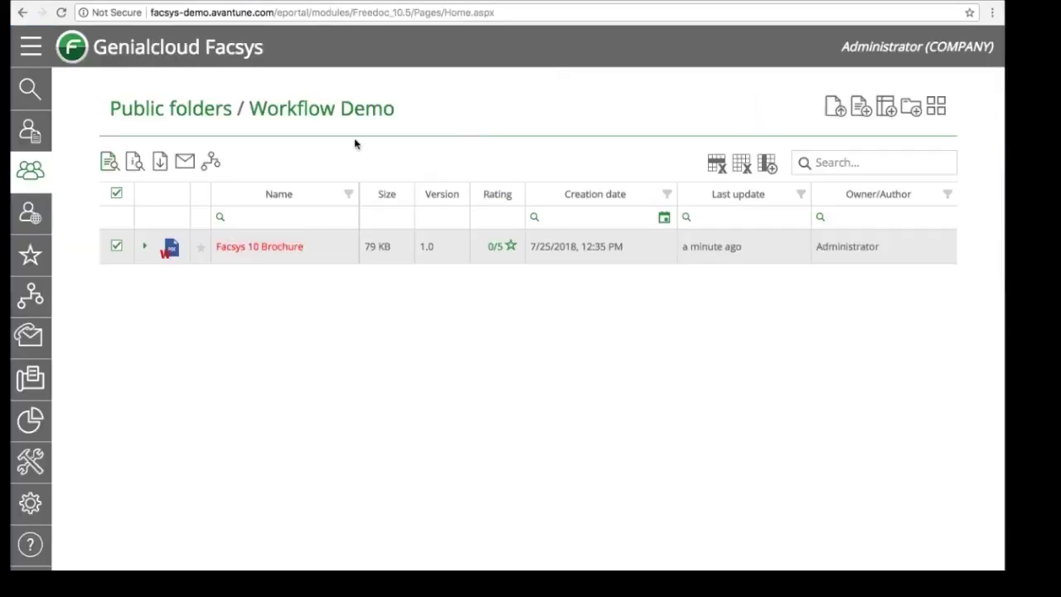
# Refresh the Workflow Demo folder, then open the Workflow Approved public folder to look for the brochure
pyautogui.click(299, 112)
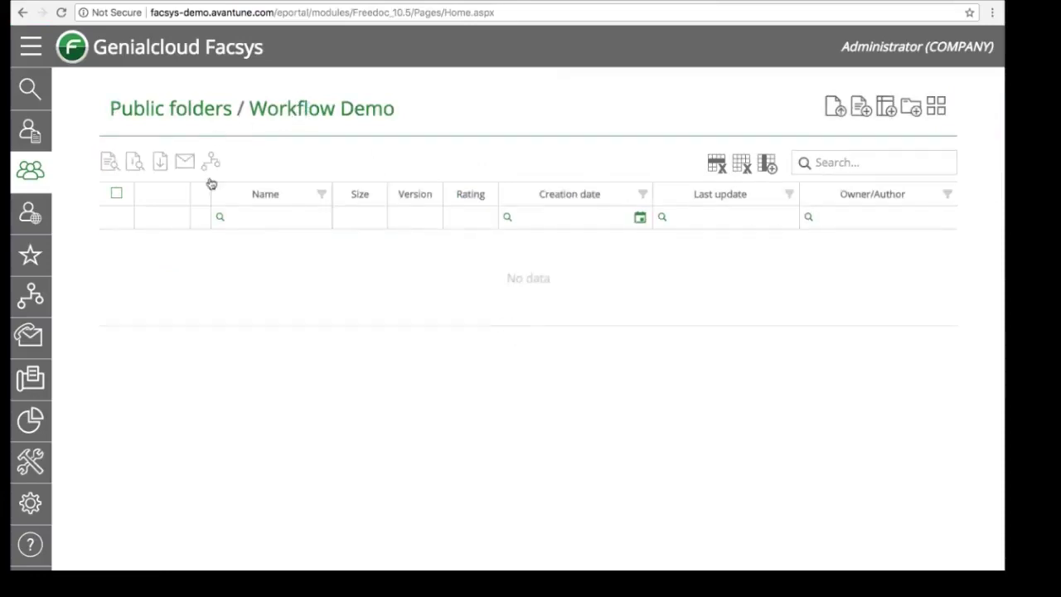
pyautogui.click(198, 117)
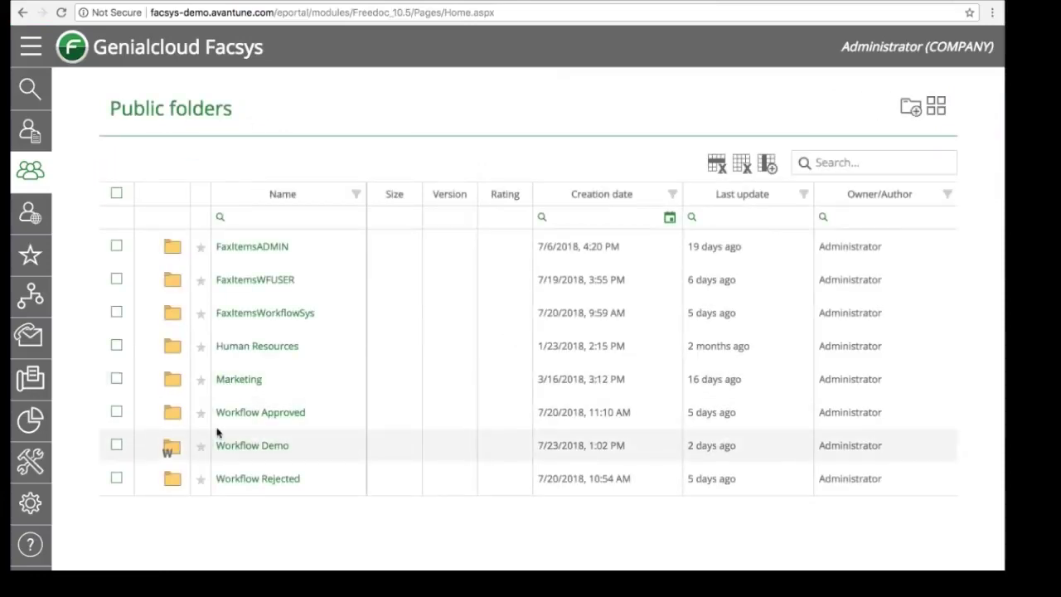
pyautogui.click(247, 419)
pyautogui.click(260, 412)
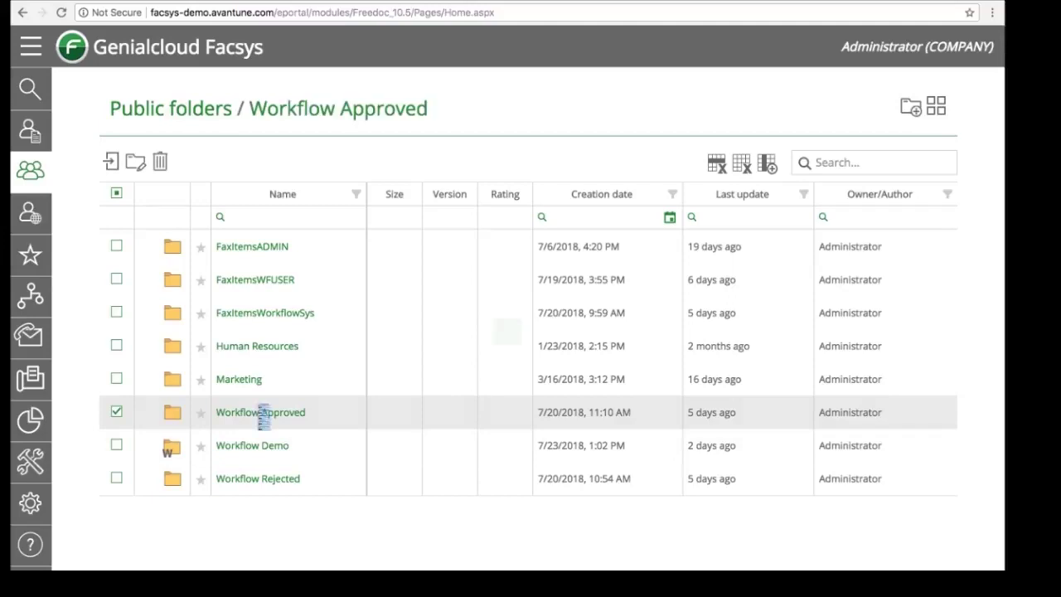
# View the sharing options for Facsys 10 Brochure without sharing it, and go back to the Facsys home page
pyautogui.click(116, 246)
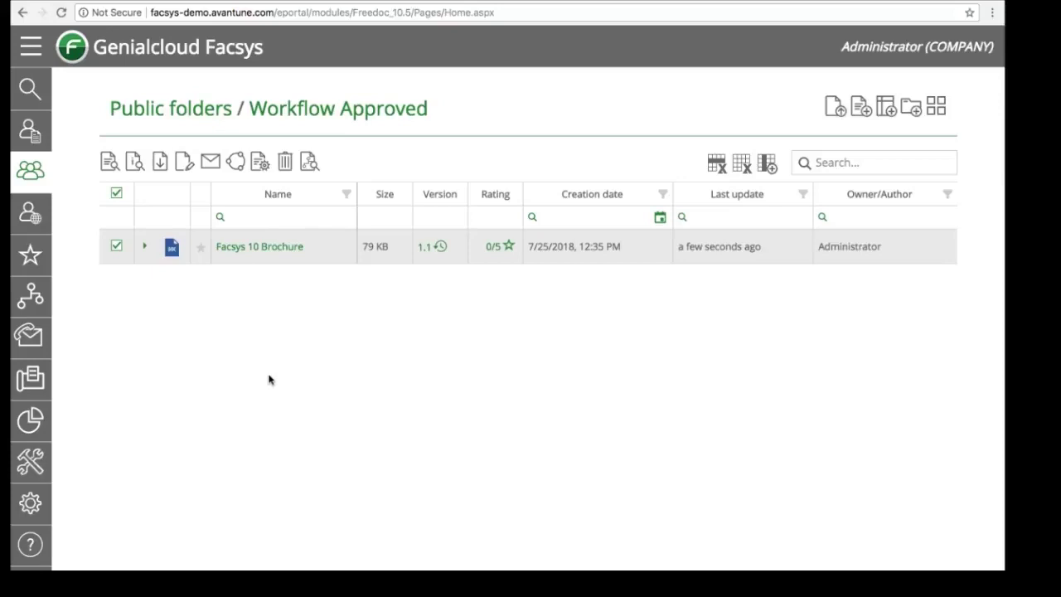
pyautogui.click(236, 162)
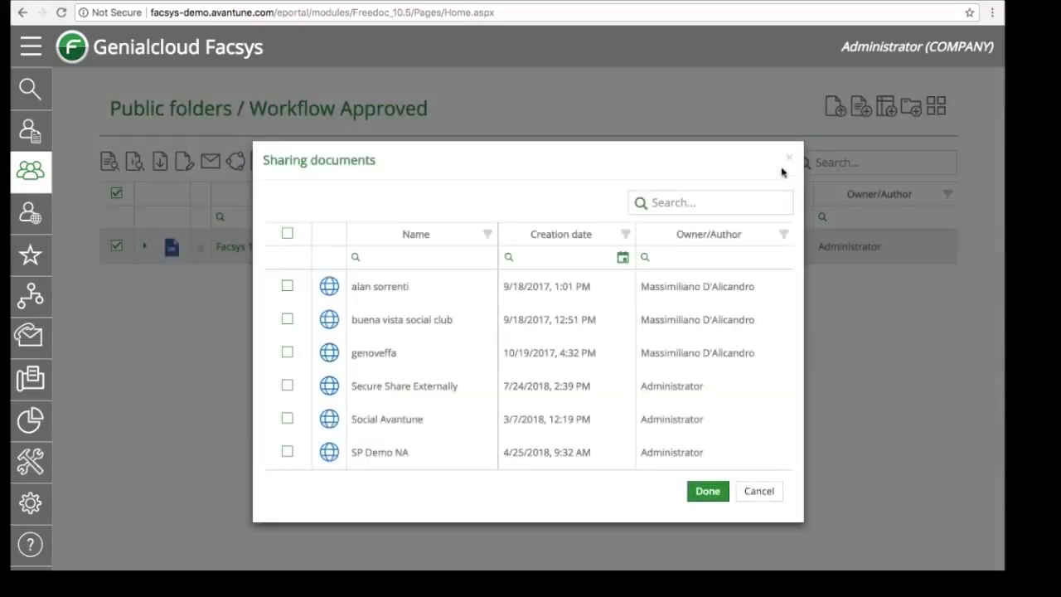
pyautogui.click(789, 159)
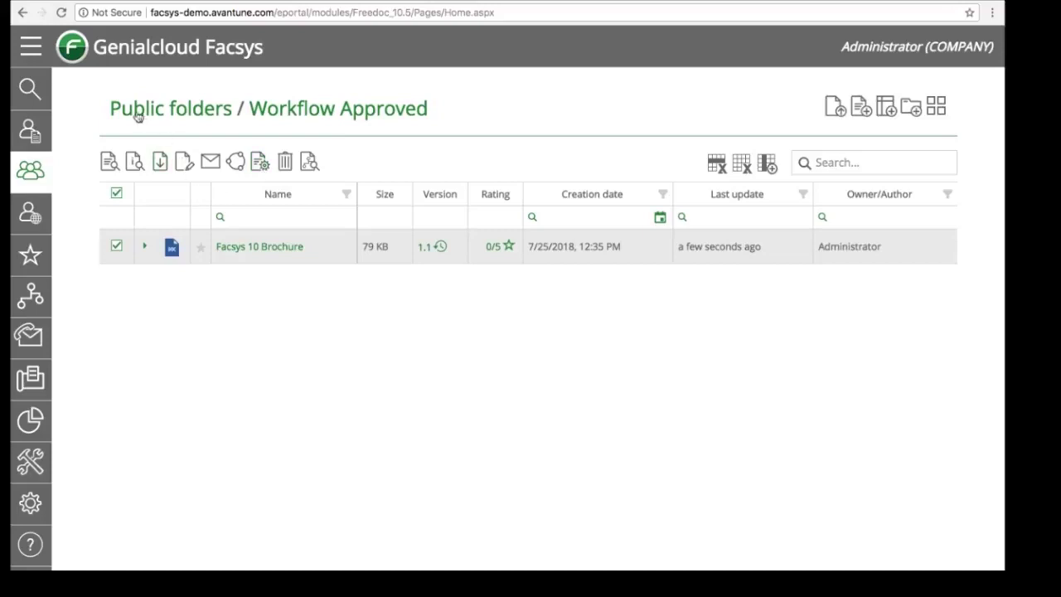
pyautogui.click(76, 51)
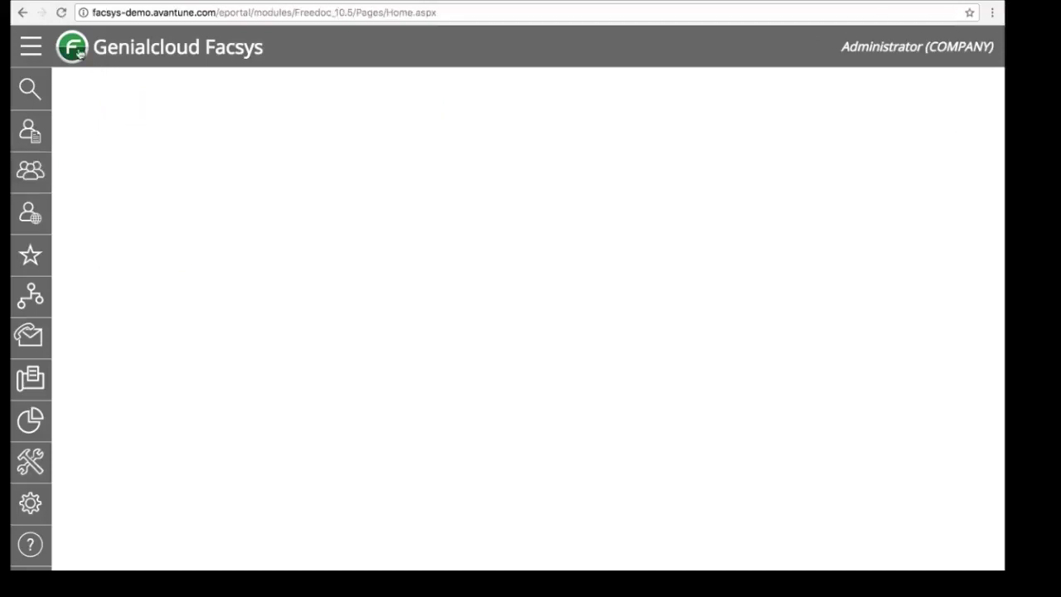